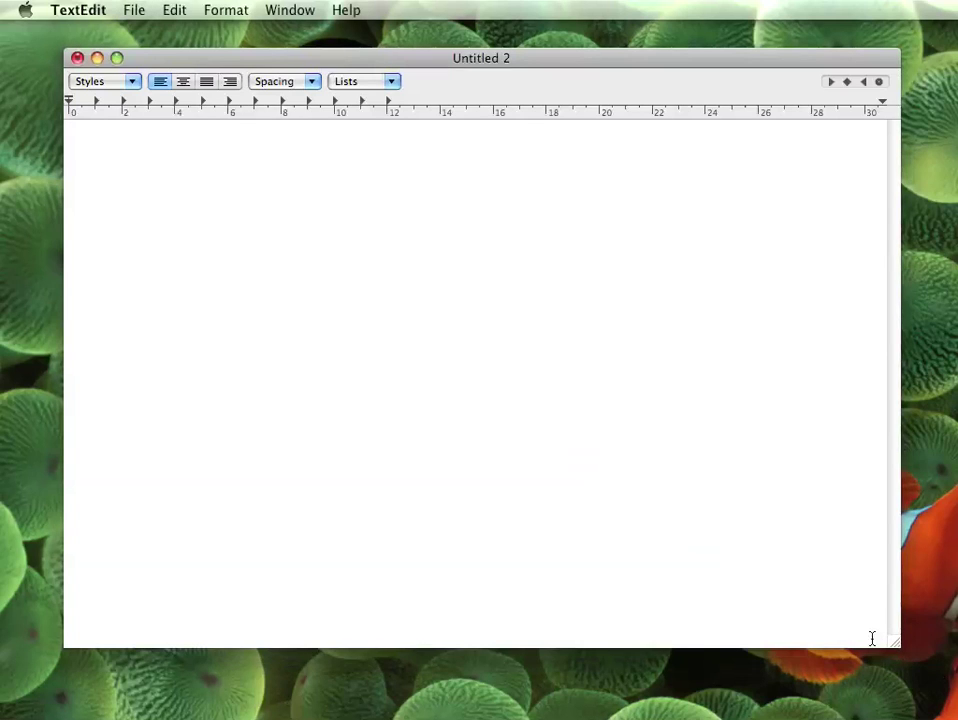
type("hello")
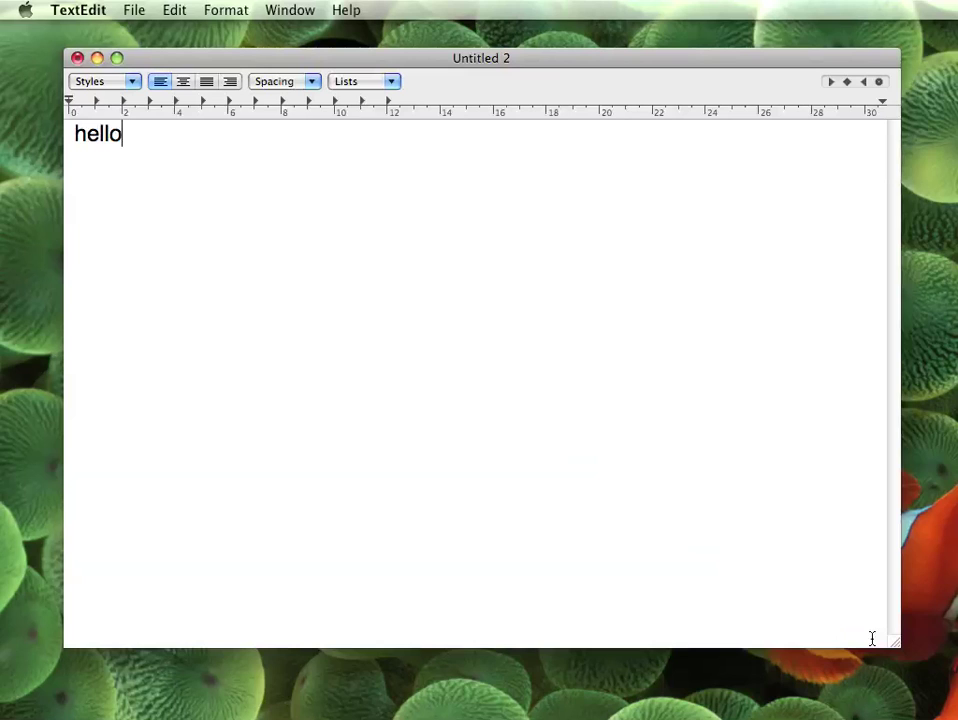
type("and welcome to Dictate Australia - www.Dictate.com.au")
key("Return")
key("Return")
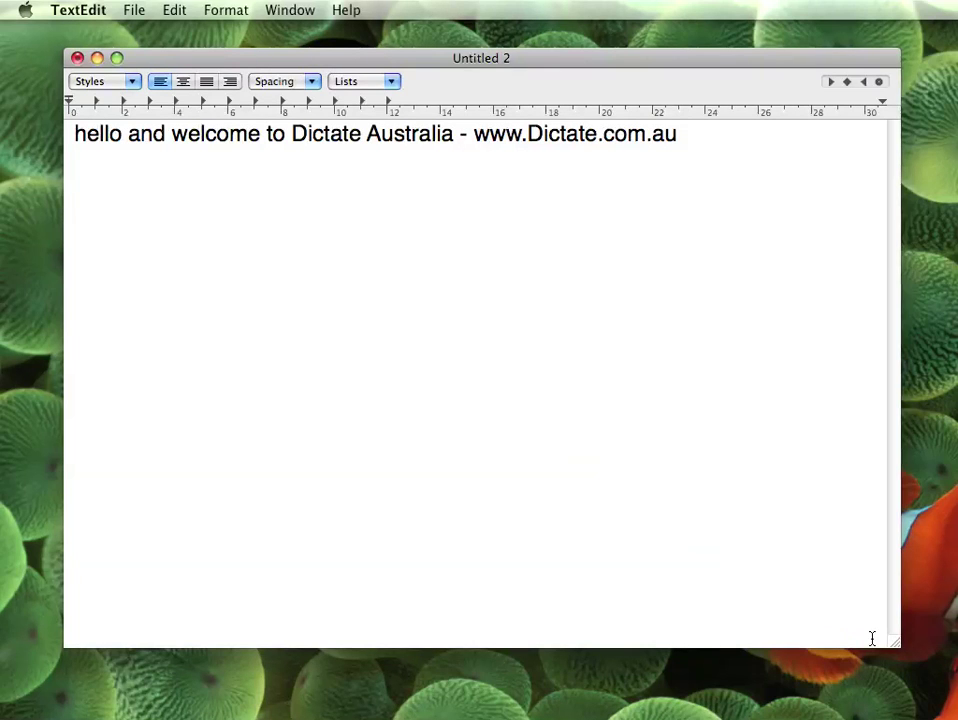
type("In this short demonstration I am going to show you how to set up a simple MacSpeech Dictate command.")
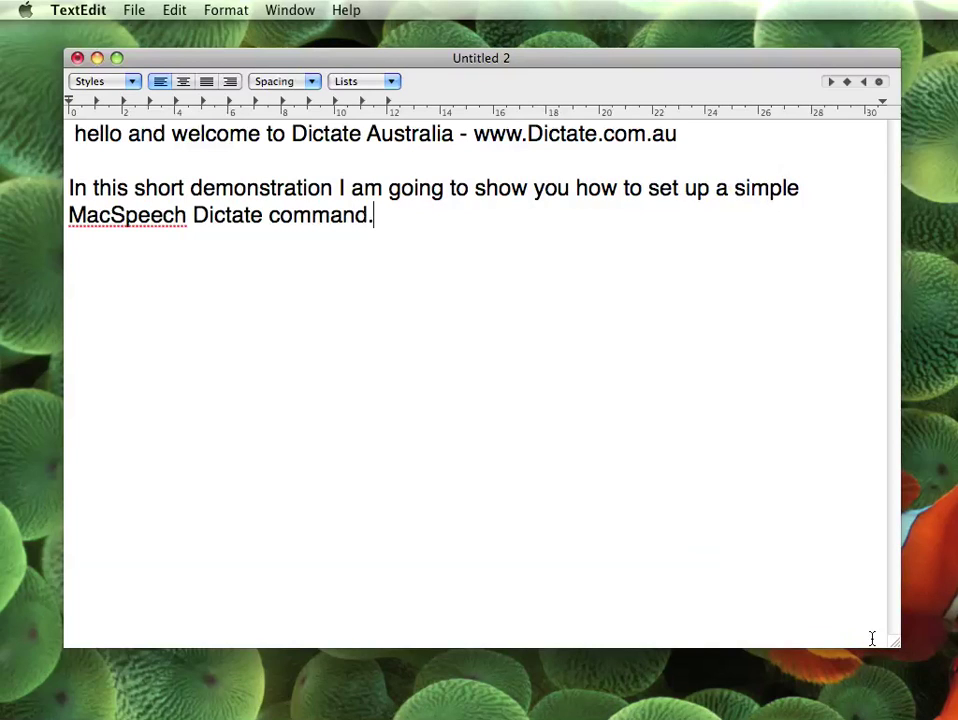
type("The commands can be used to control all aspects of control from within the MacSpeech Dictate progra")
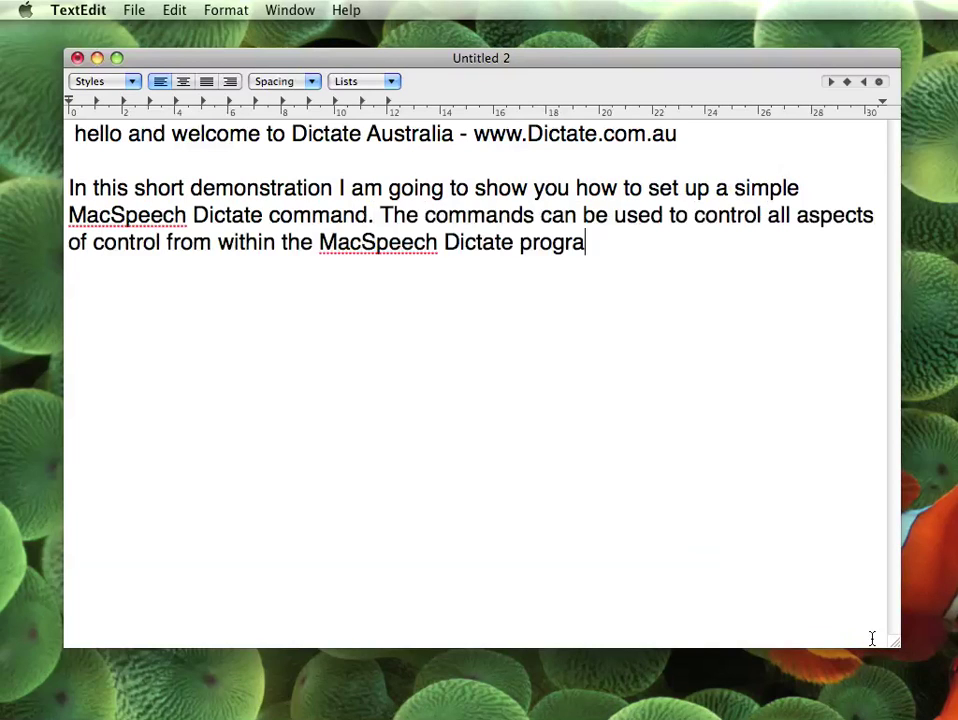
type("m. A simple example of this is a command to type regularly spoken text.")
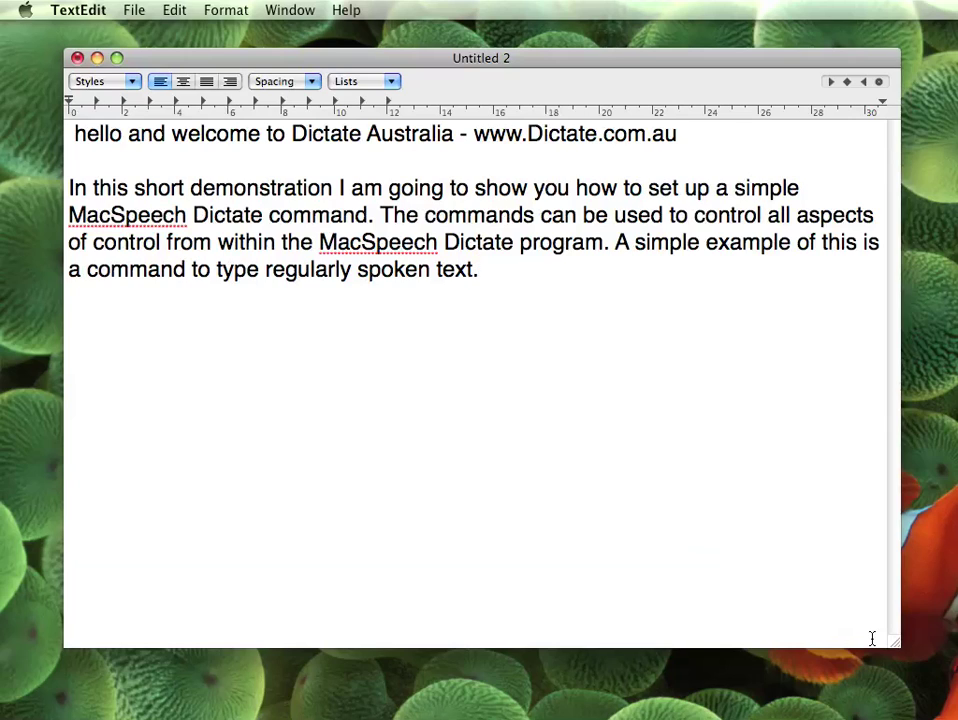
type("I will create a Dictate command to type my usual you shoot video")
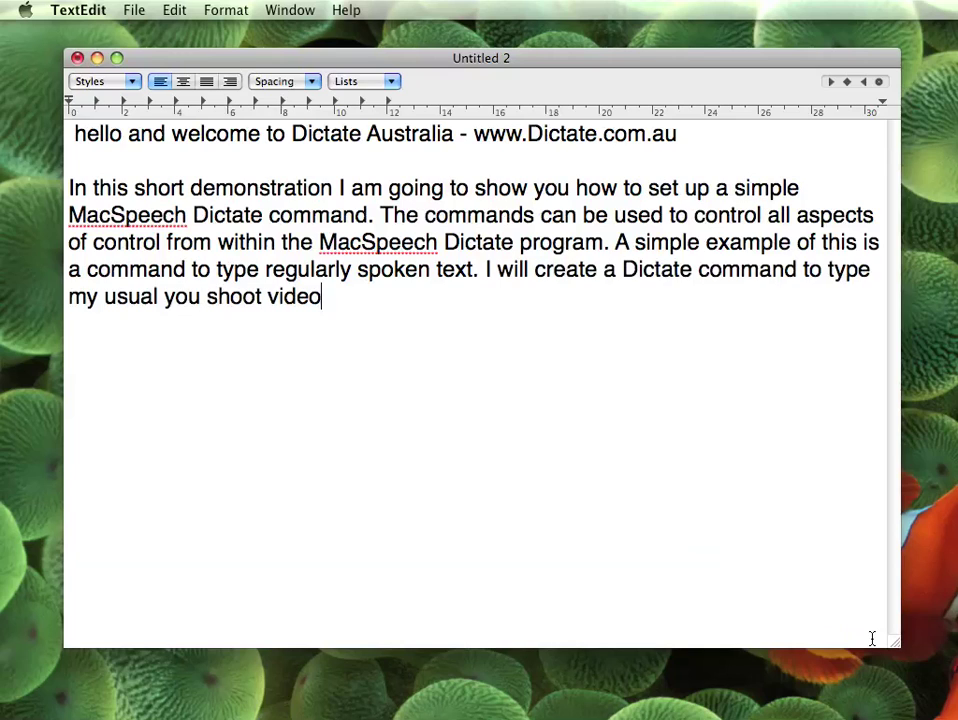
type(" introduction.")
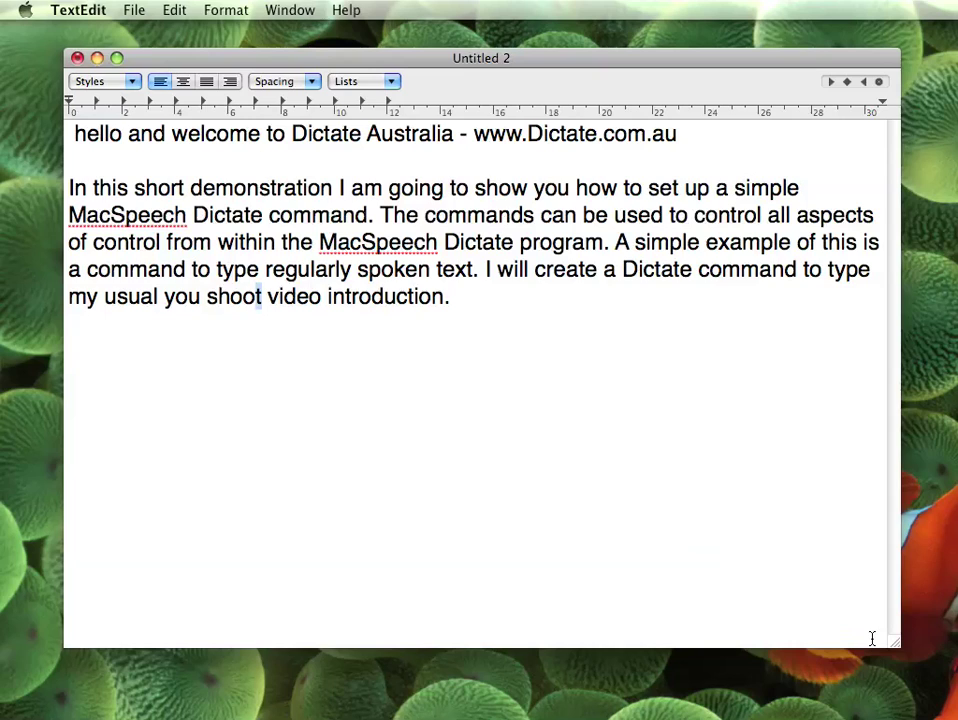
- Correct 'you shoot' to 'you tube', then start a new paragraph after the text
key("alt+Left")
key("alt+Left")
key("alt+Left")
key("alt+shift+Right")
key("BackSpace")
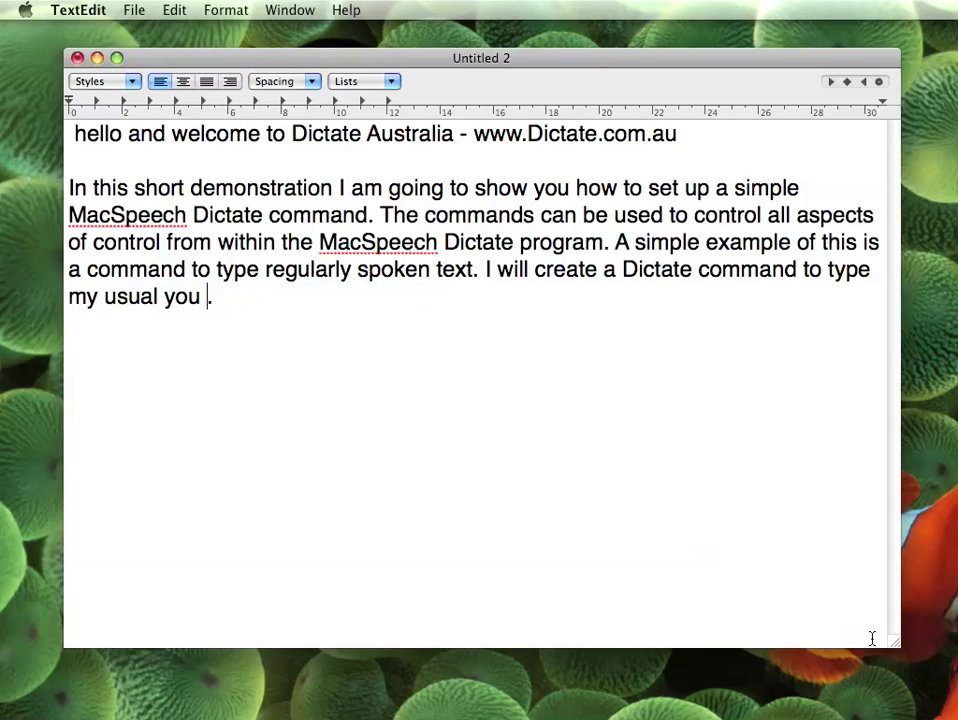
type("tube video introduction")
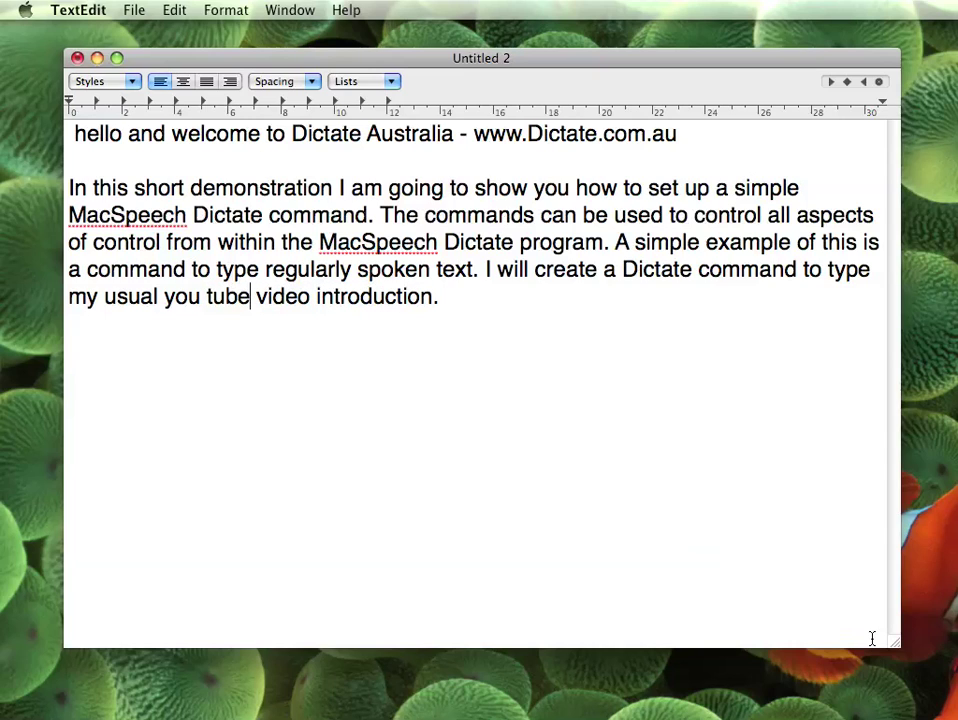
key("super+Right")
key("Return")
key("Return")
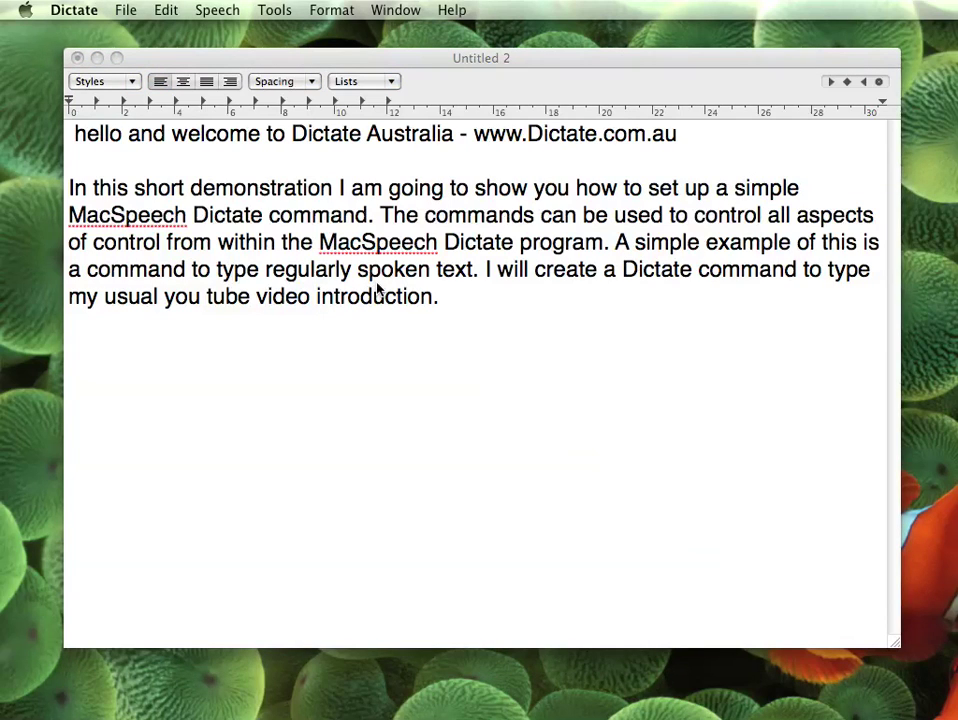
- Open Tools > Commands, browse the Mail, Safari and TextEdit categories, and add a Globals command
left_click(273, 12)
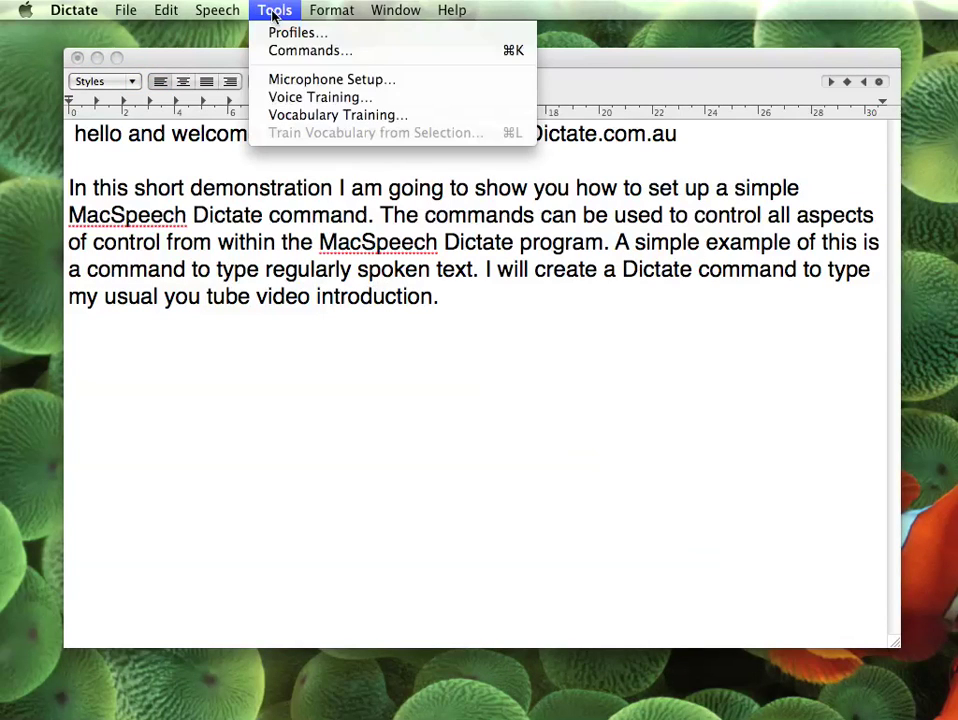
left_click(295, 51)
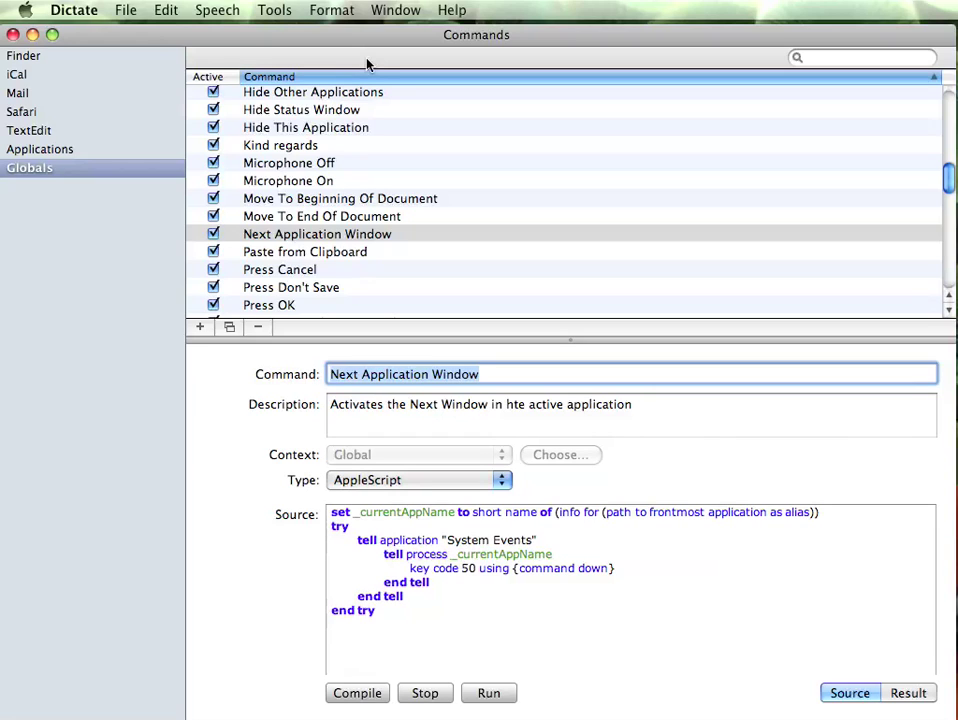
left_click(49, 152)
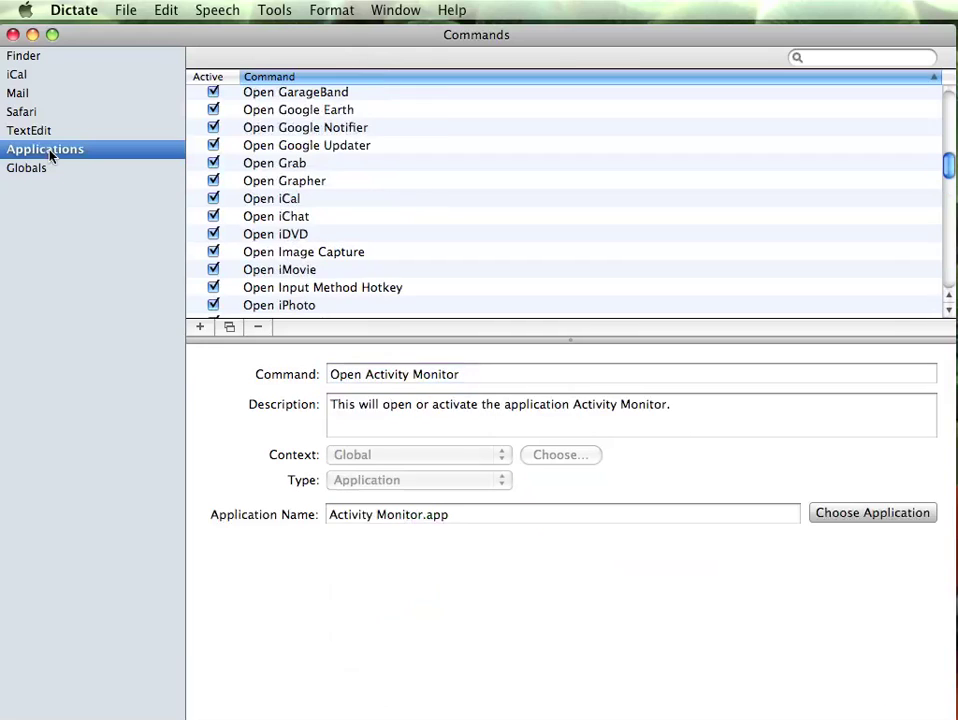
left_click(46, 133)
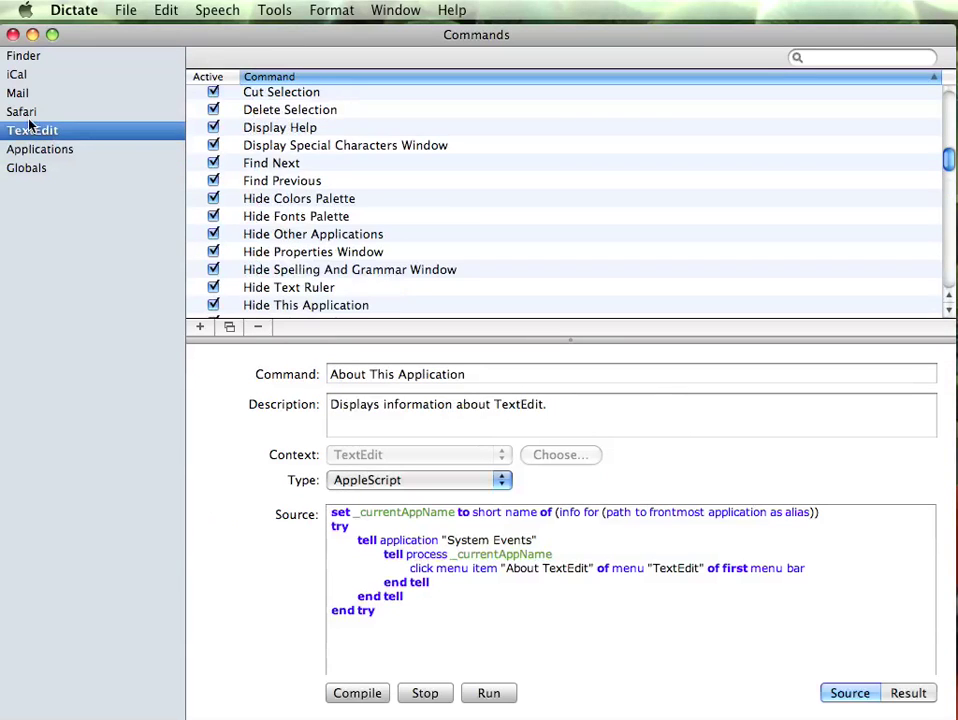
left_click(30, 111)
left_click(19, 93)
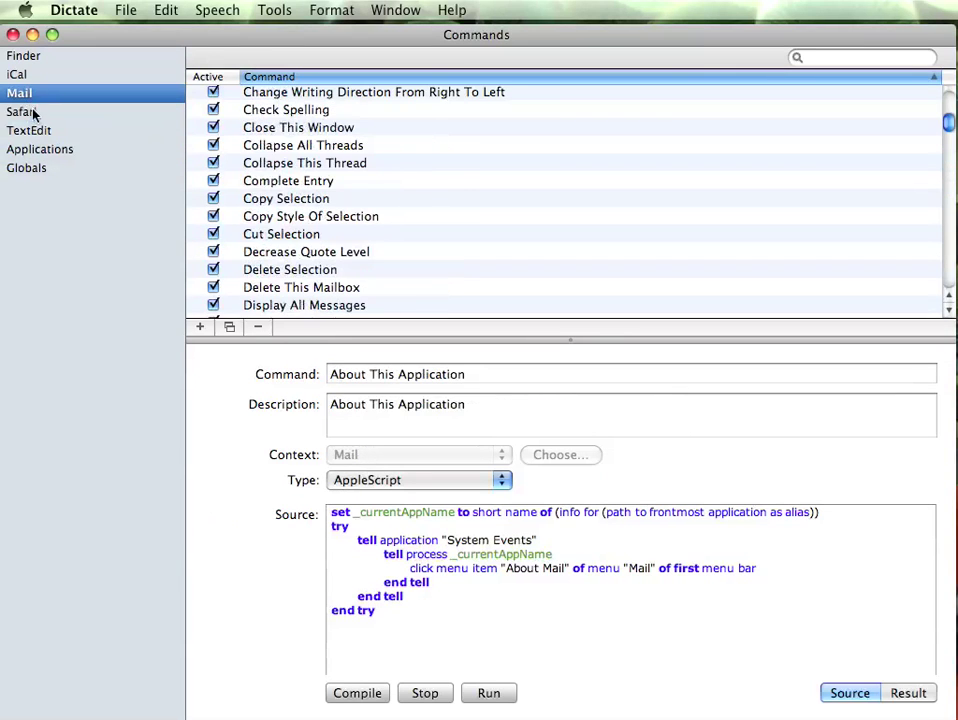
left_click(27, 111)
left_click(37, 131)
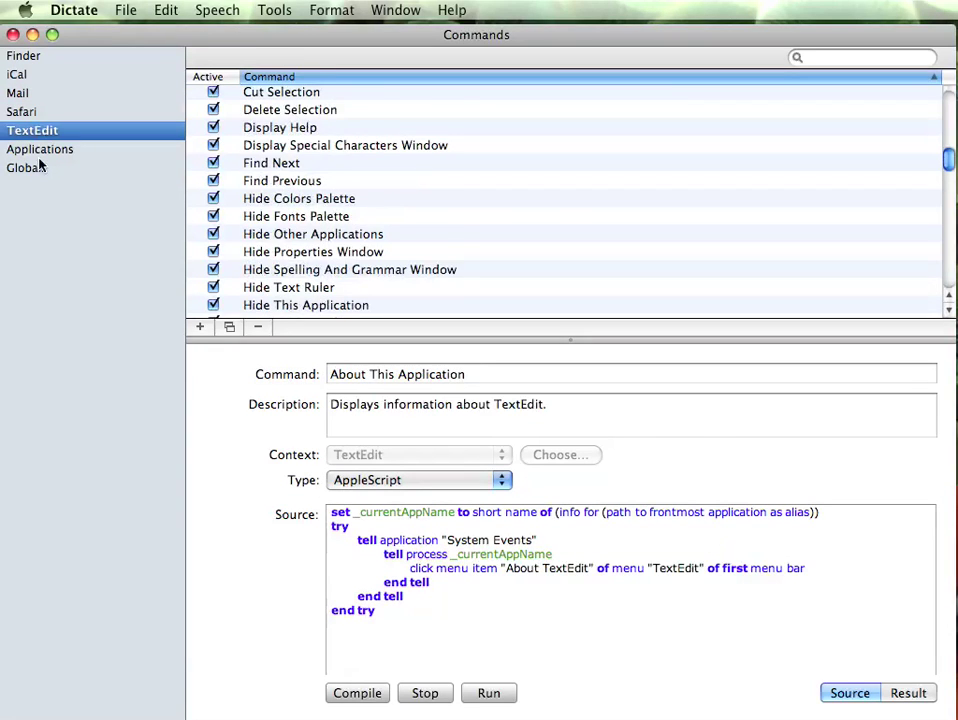
left_click(38, 168)
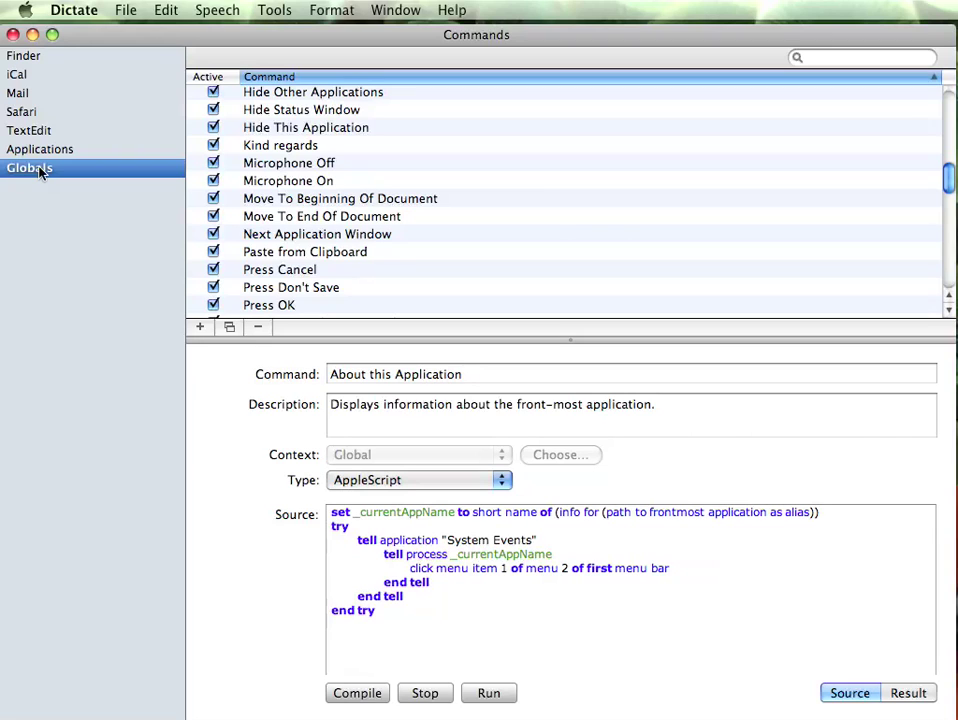
left_click(200, 328)
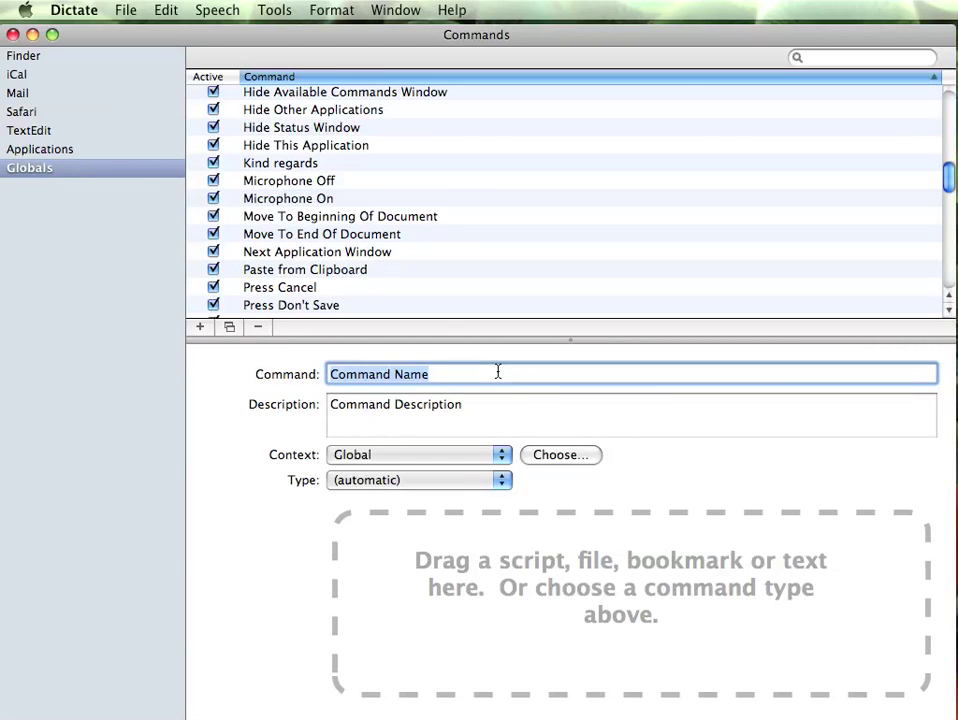
- Name the new command 'My intro' and replace its placeholder description with 'YouTube Intro'
type("My")
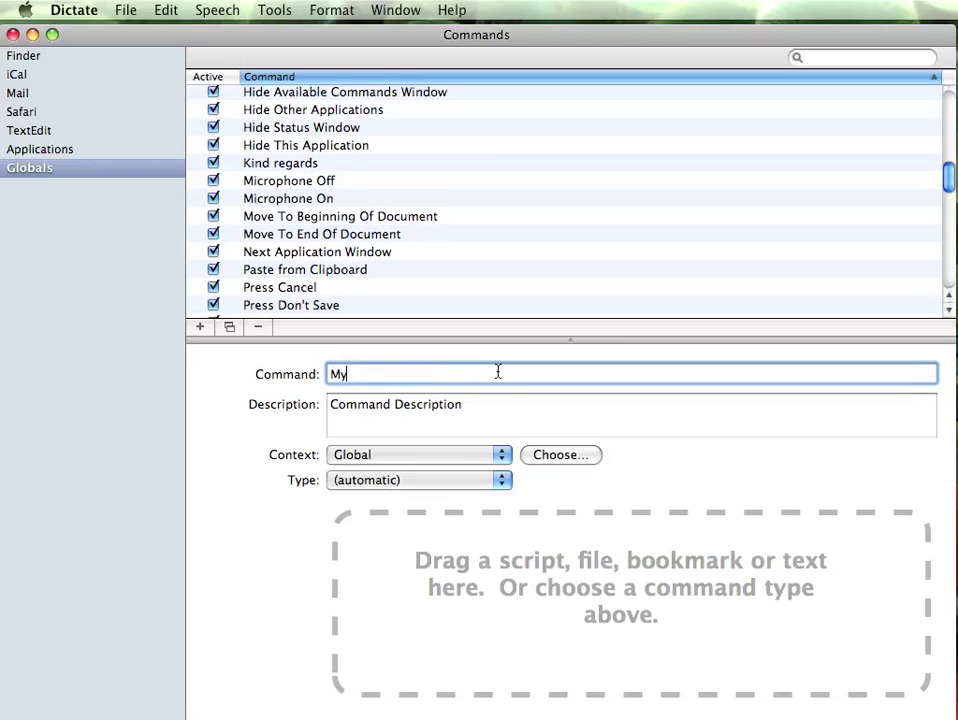
type(" intro")
left_click(518, 404)
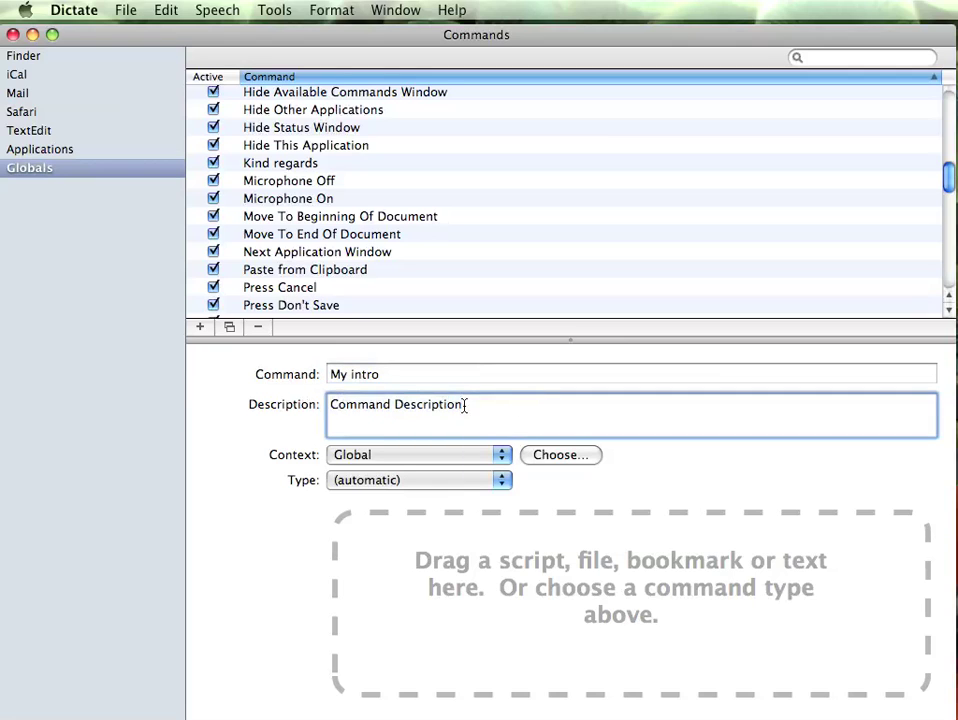
left_click_drag(466, 404, 326, 407)
type("Y")
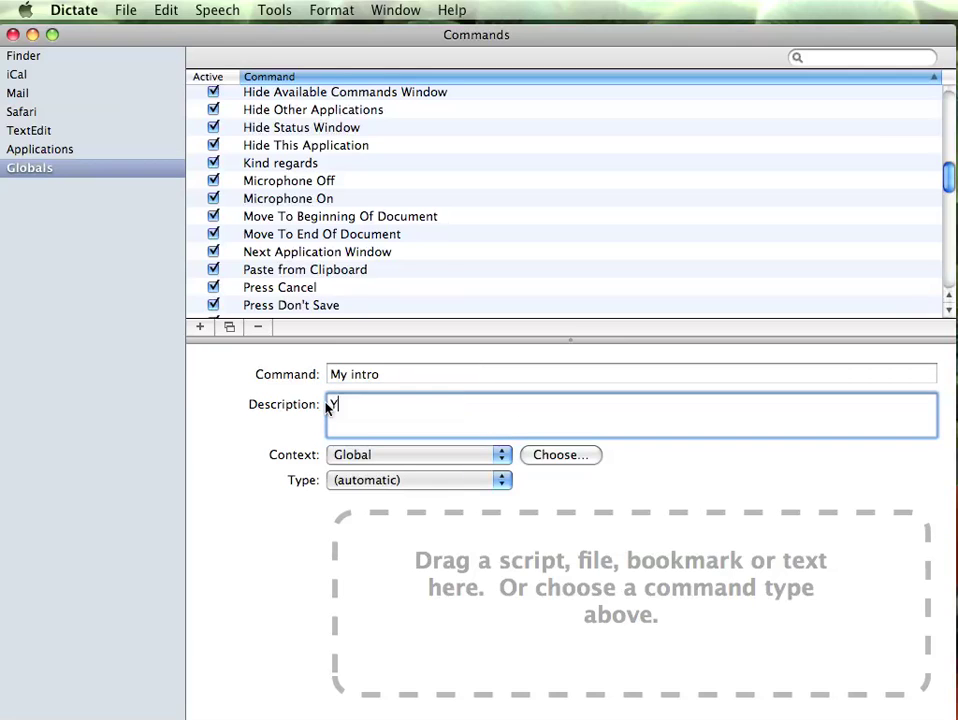
type("ouTube Intro")
left_click(490, 479)
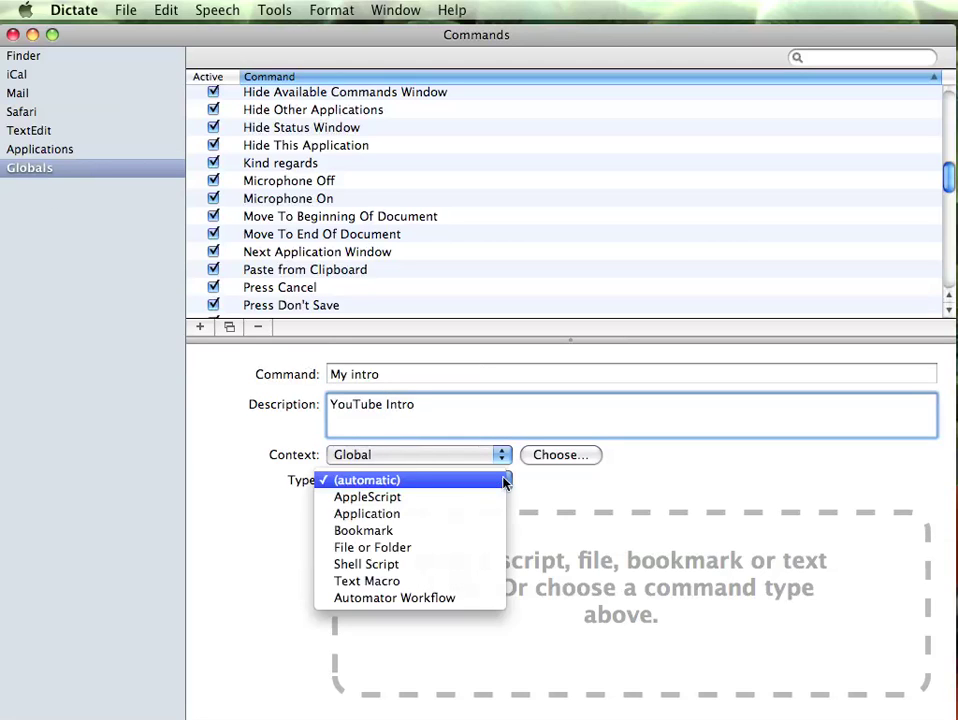
left_click(407, 582)
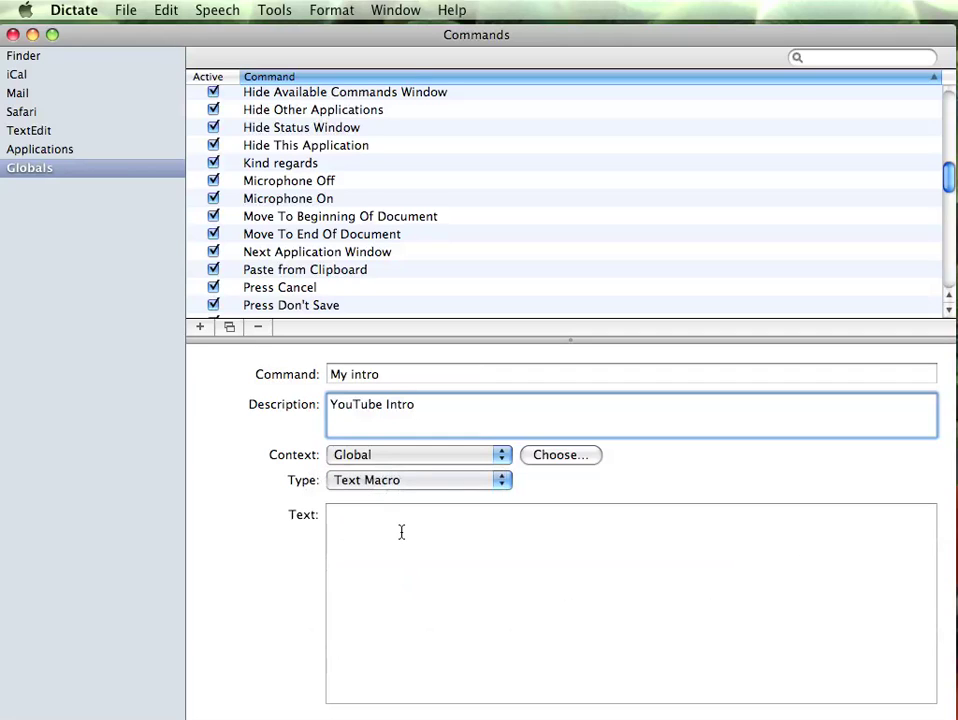
left_click(401, 532)
type("Welcomes")
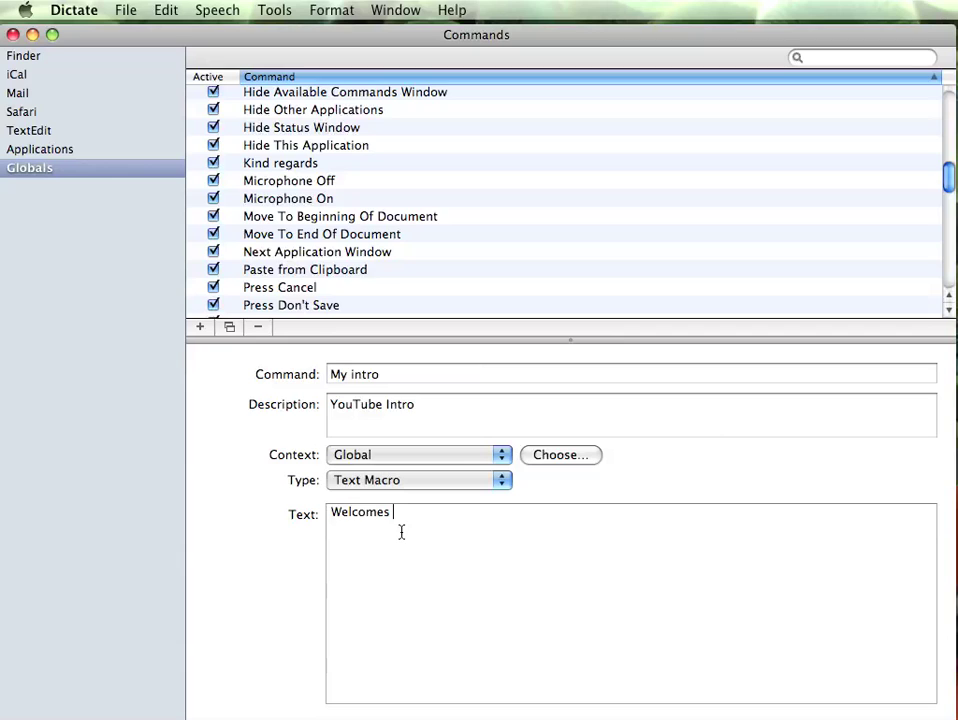
key("BackSpace")
type("to Dictate Australia - www.dictat")
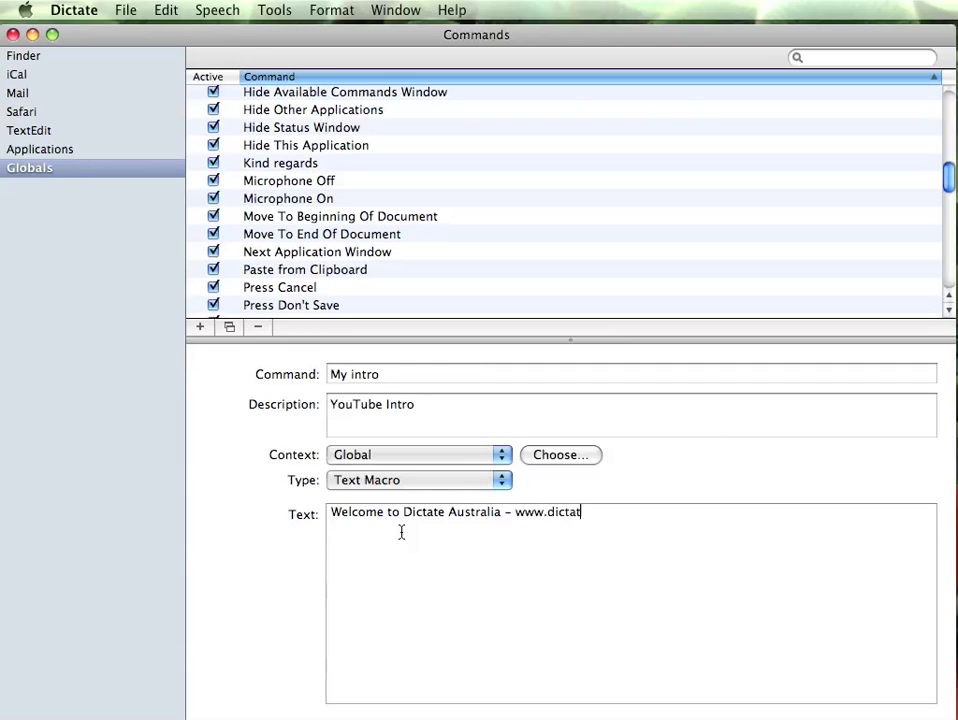
type("e.com.au")
key("Return")
scroll(470, 297, "down", 2)
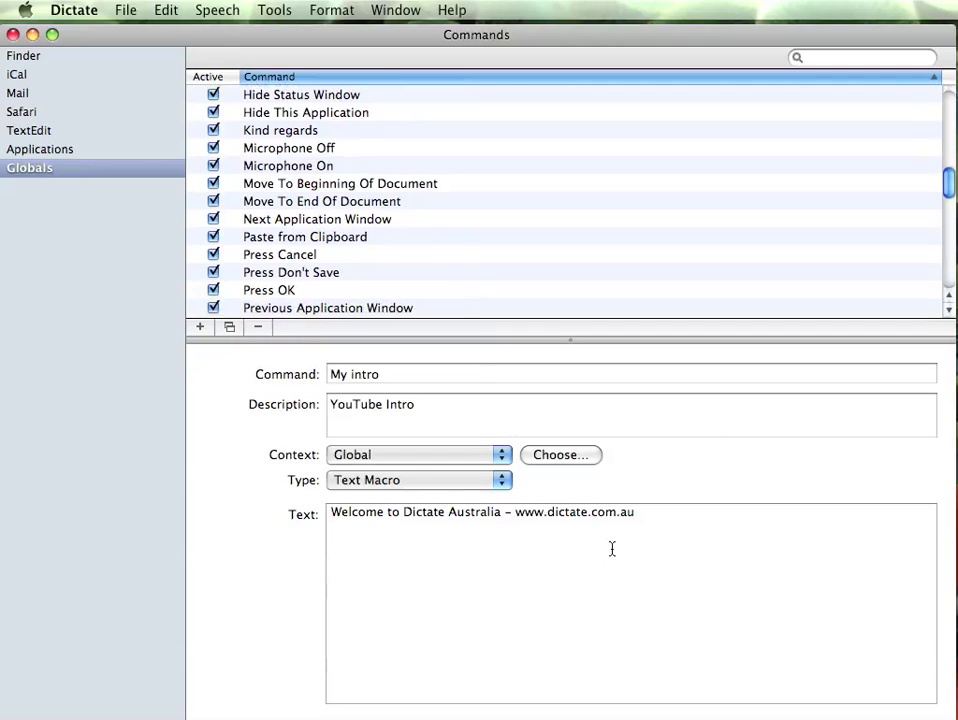
- Verify My intro is listed under Globals with its Dictate Australia welcome-line macro text
left_click(312, 186)
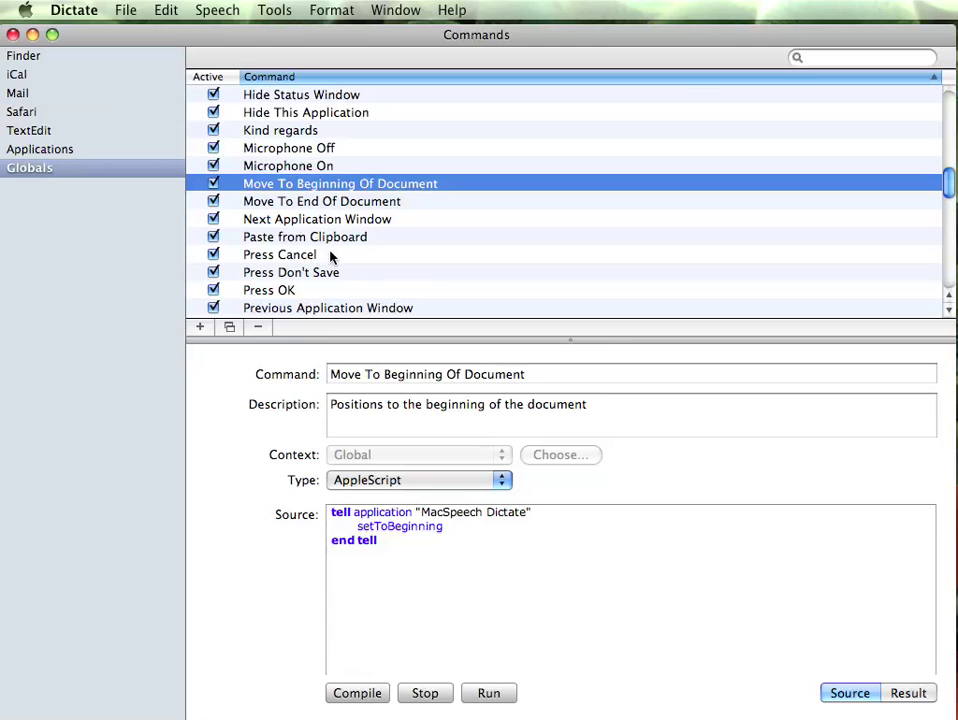
scroll(326, 186, "down", 10)
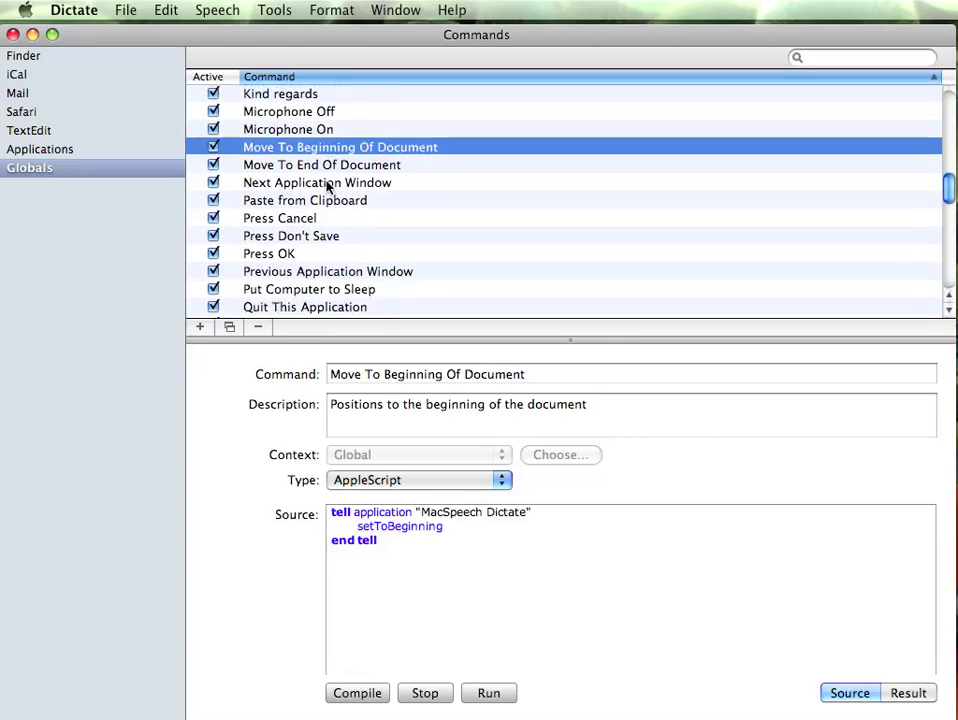
scroll(326, 186, "down", 2)
scroll(385, 186, "up", 7)
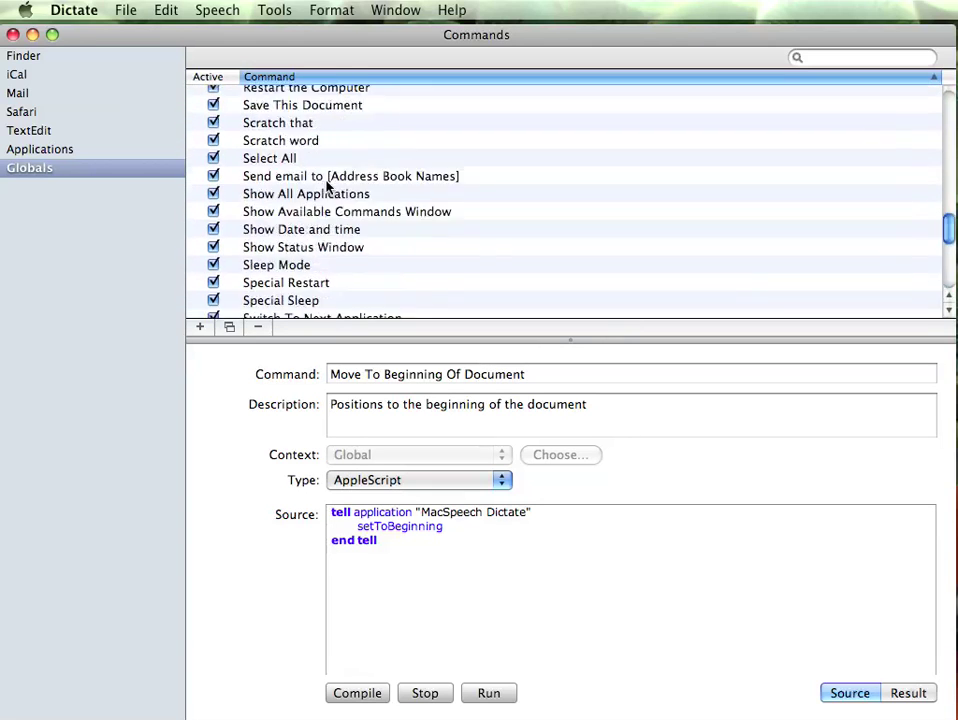
left_click(40, 150)
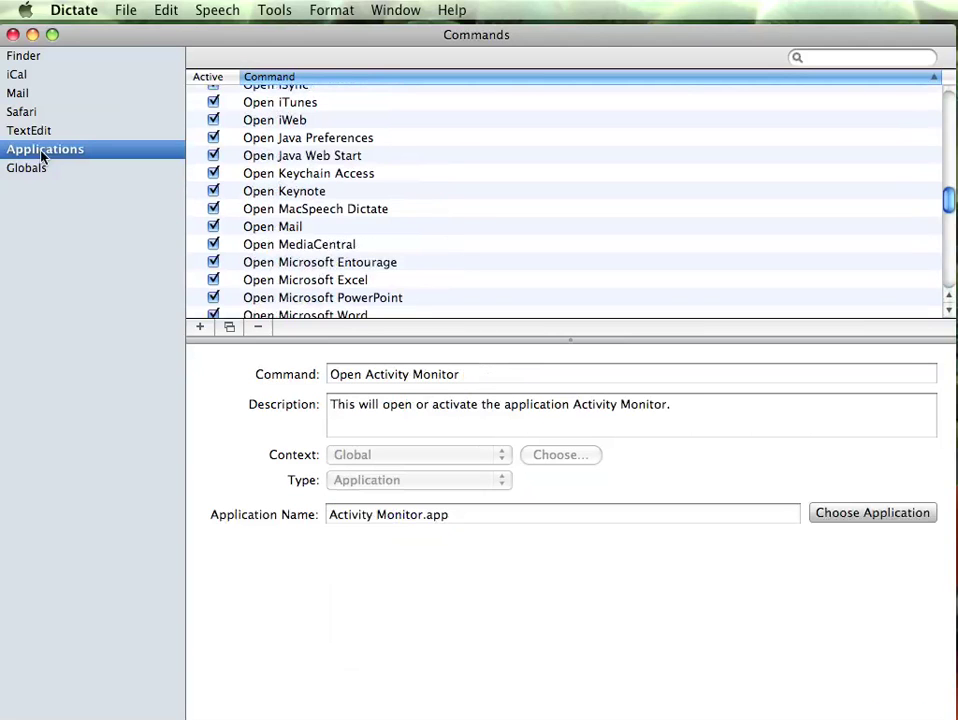
left_click(40, 168)
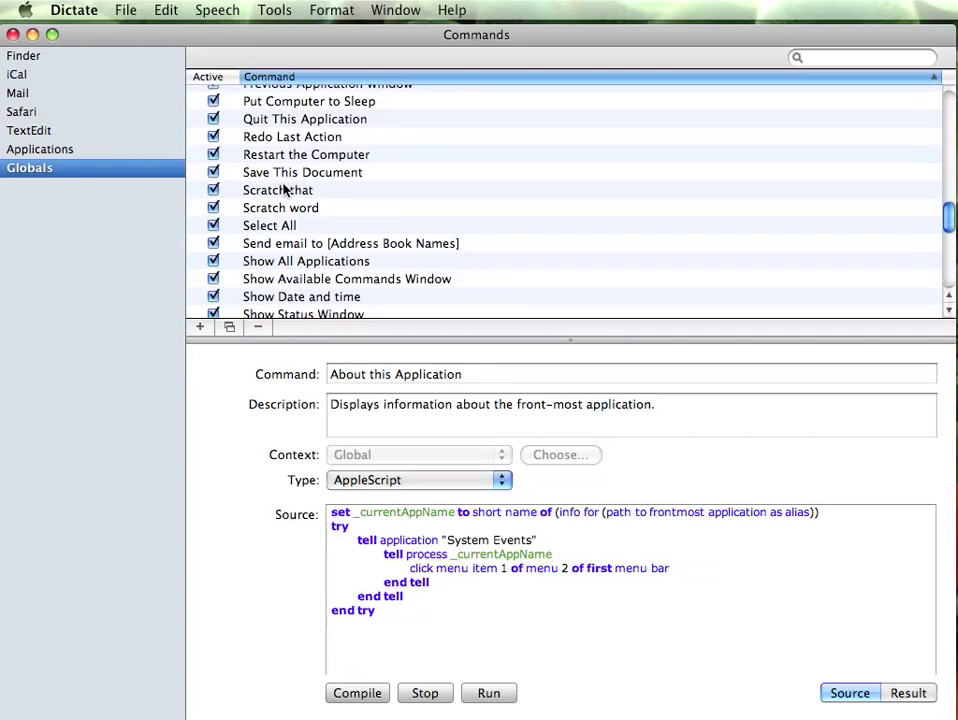
scroll(284, 190, "up", 5)
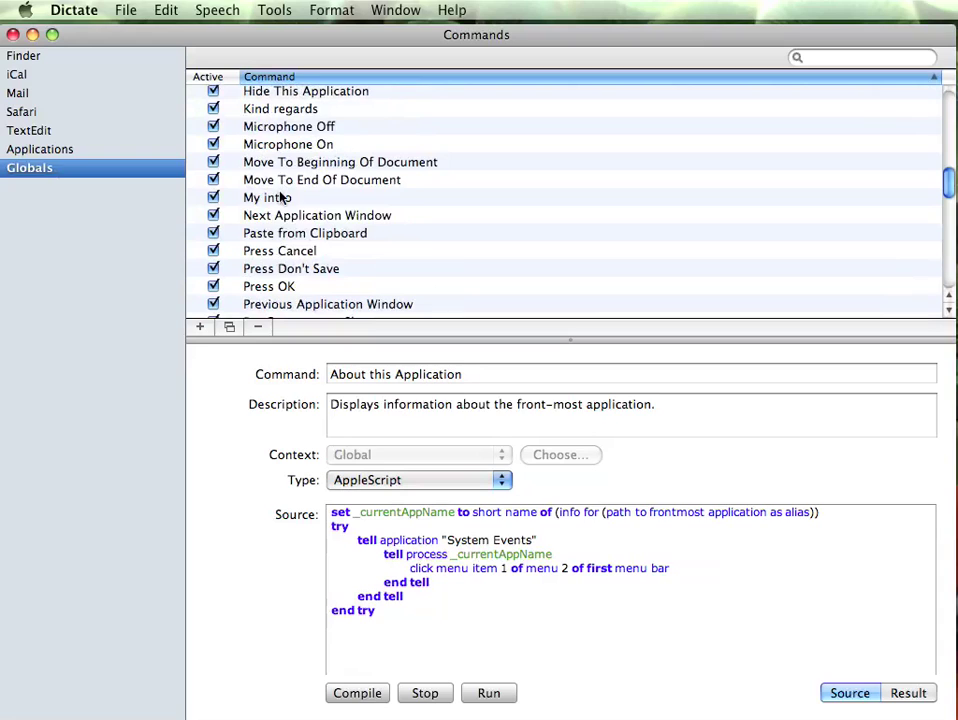
left_click(286, 198)
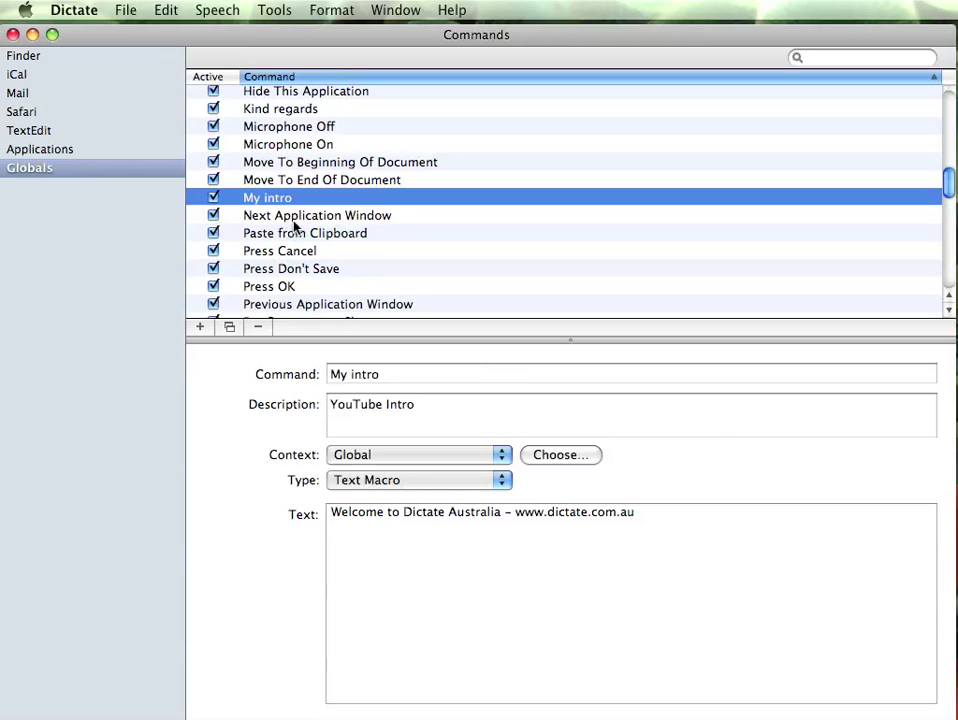
- Quit and relaunch MacSpeech Dictate with the current profile, then return to Untitled 2
left_click(74, 10)
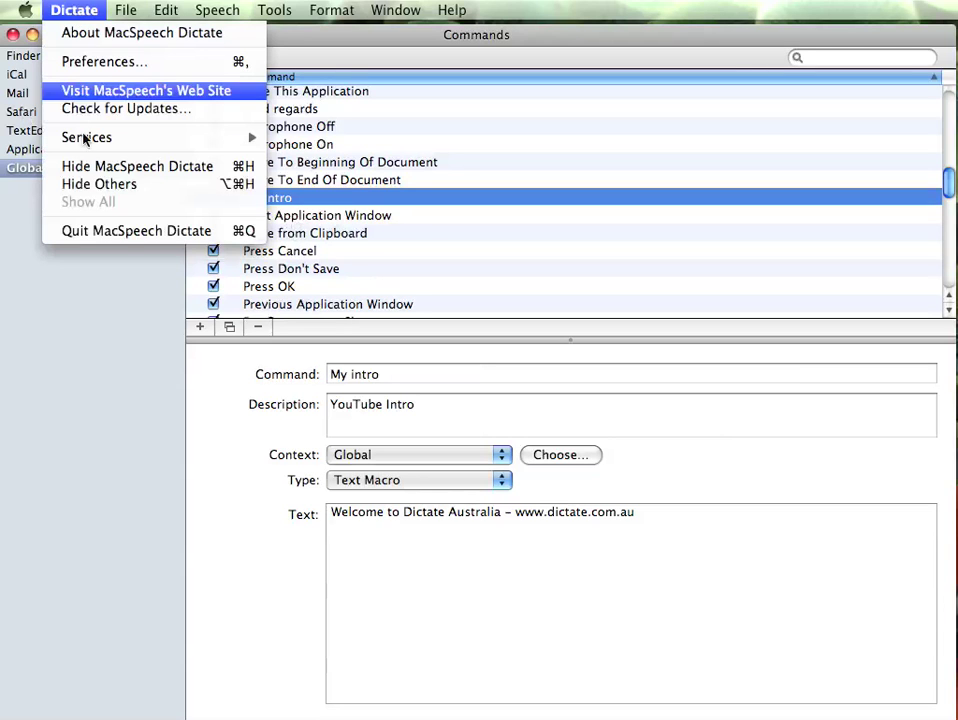
left_click(122, 231)
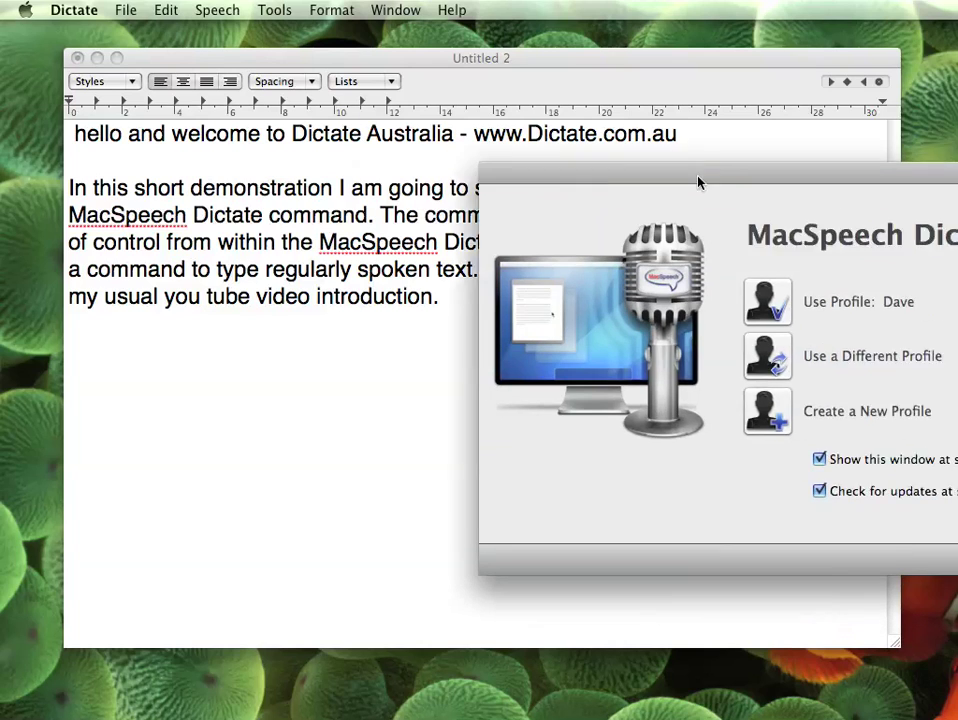
left_click(668, 295)
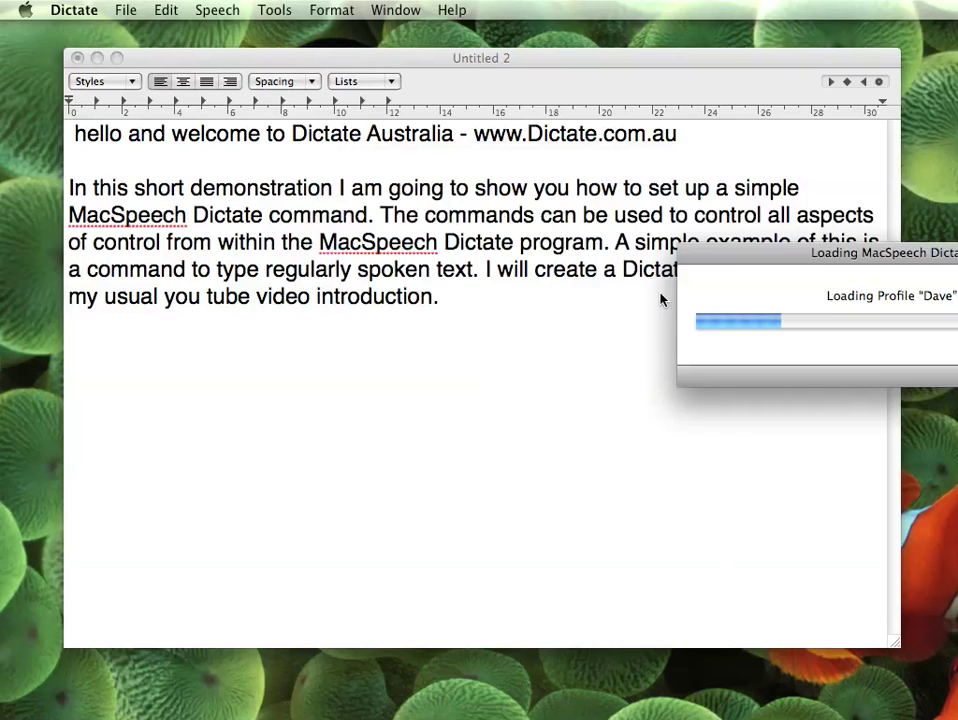
left_click_drag(785, 262, 633, 260)
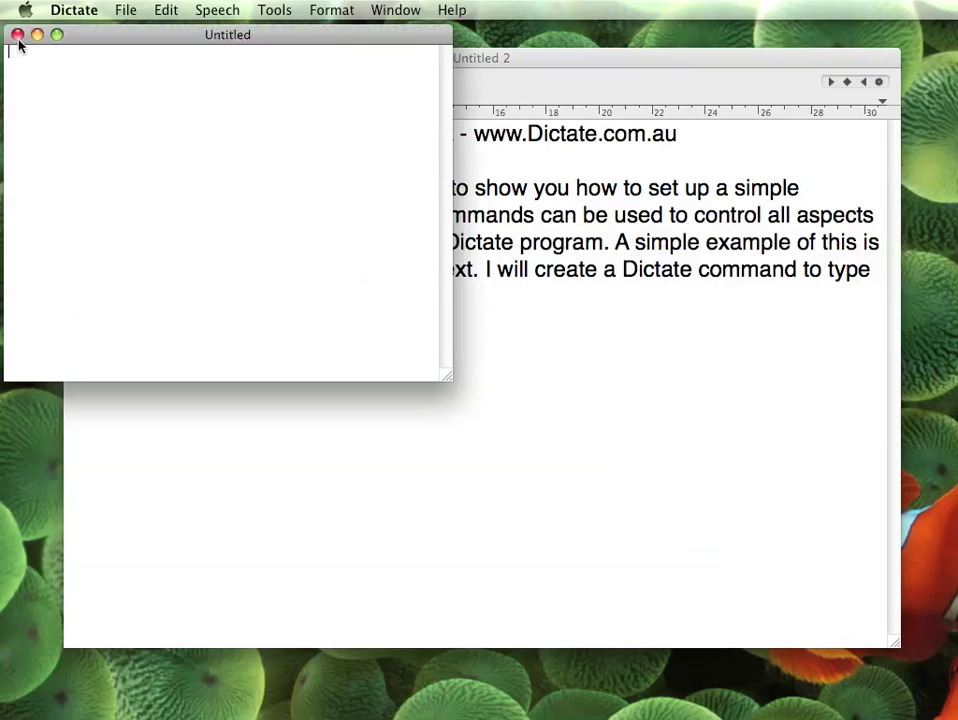
left_click(18, 38)
left_click(516, 323)
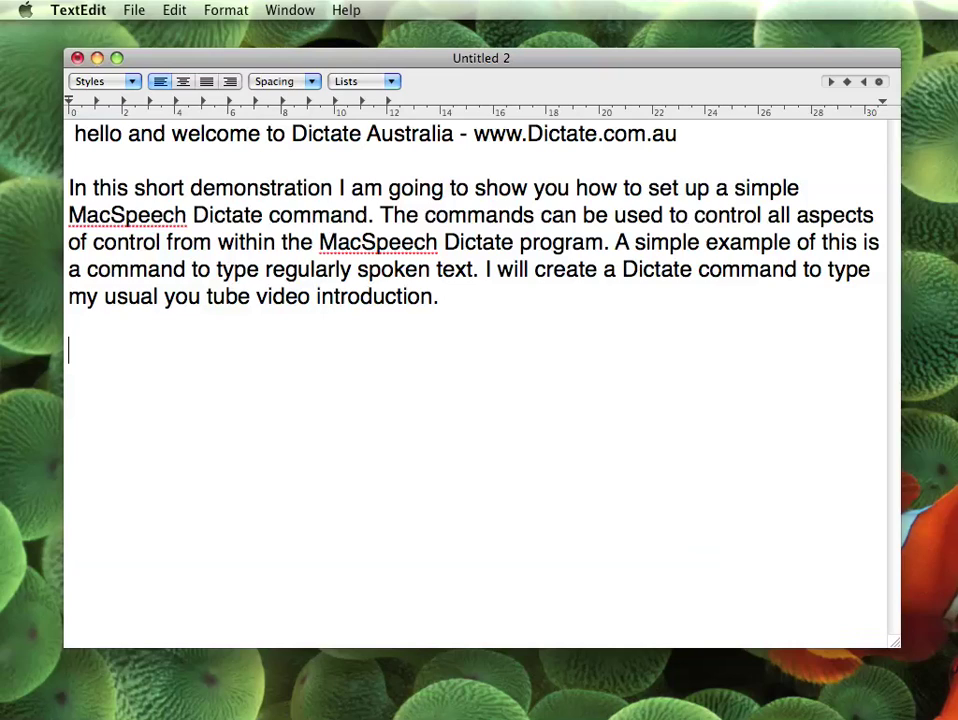
type("Welcome to Dictate Australia-www.dictate.com.au")
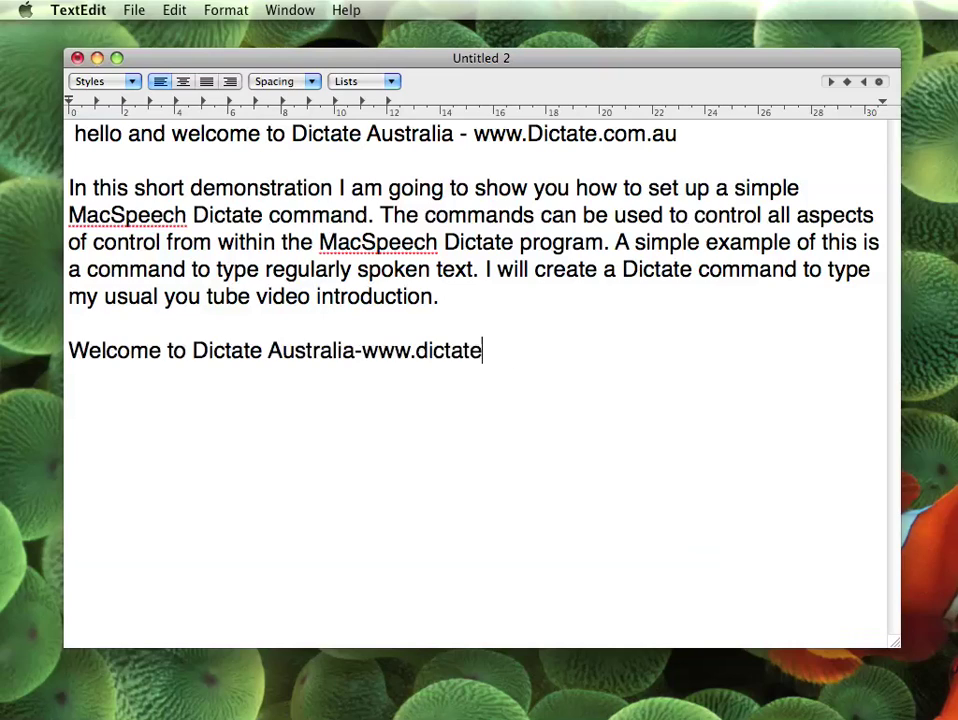
key("Return")
key("Return")
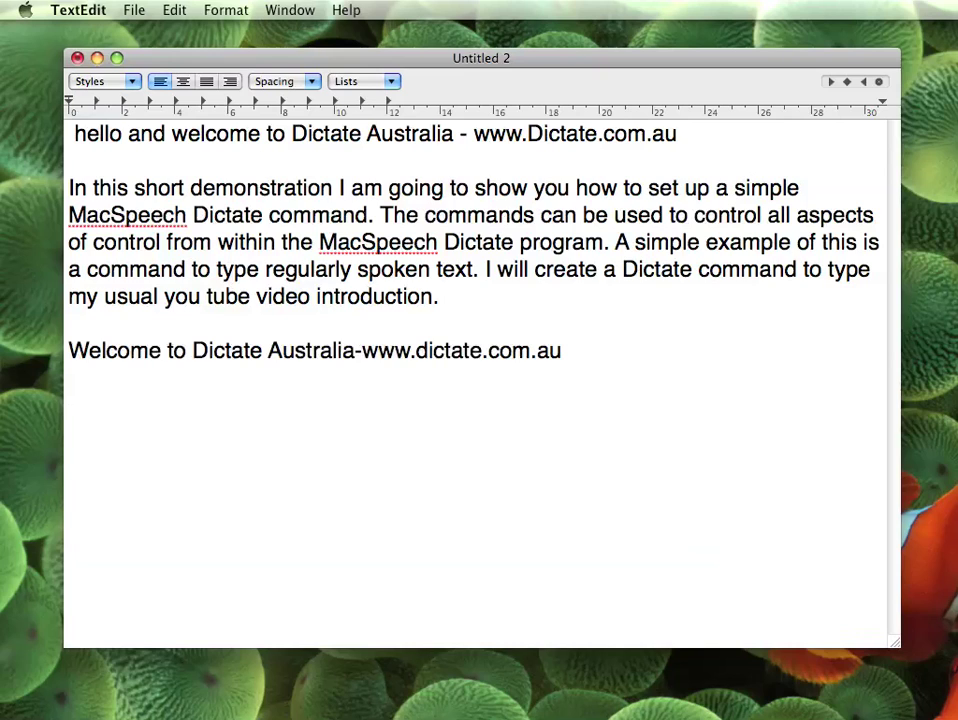